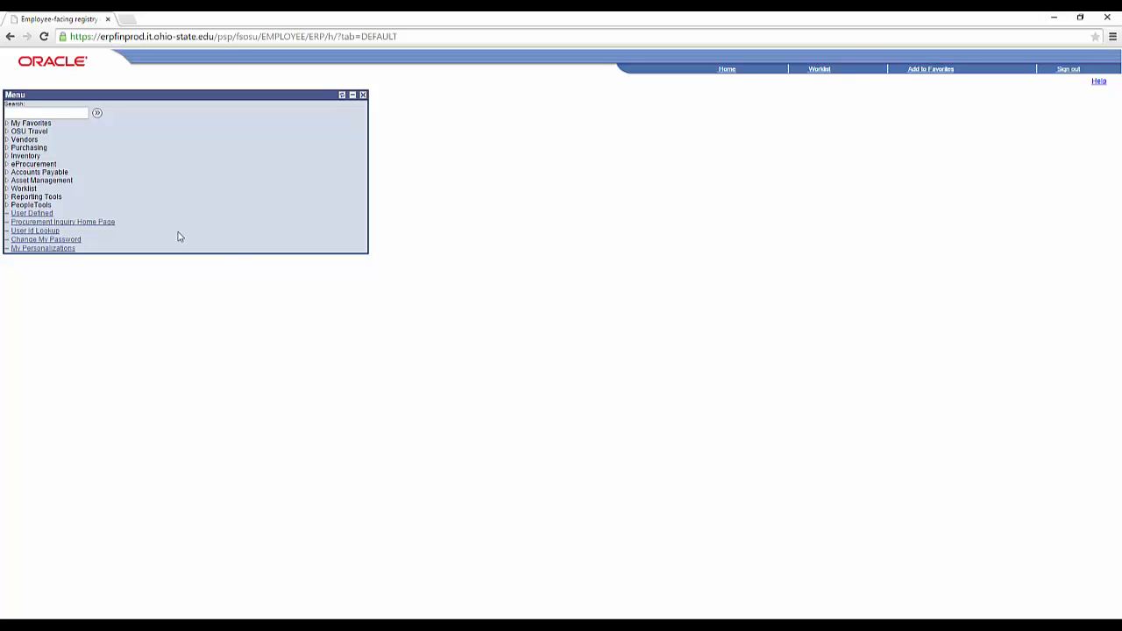
Go to Asset Management > Owned Assets > Basic Add and pick Add a New Value.
click(54, 180)
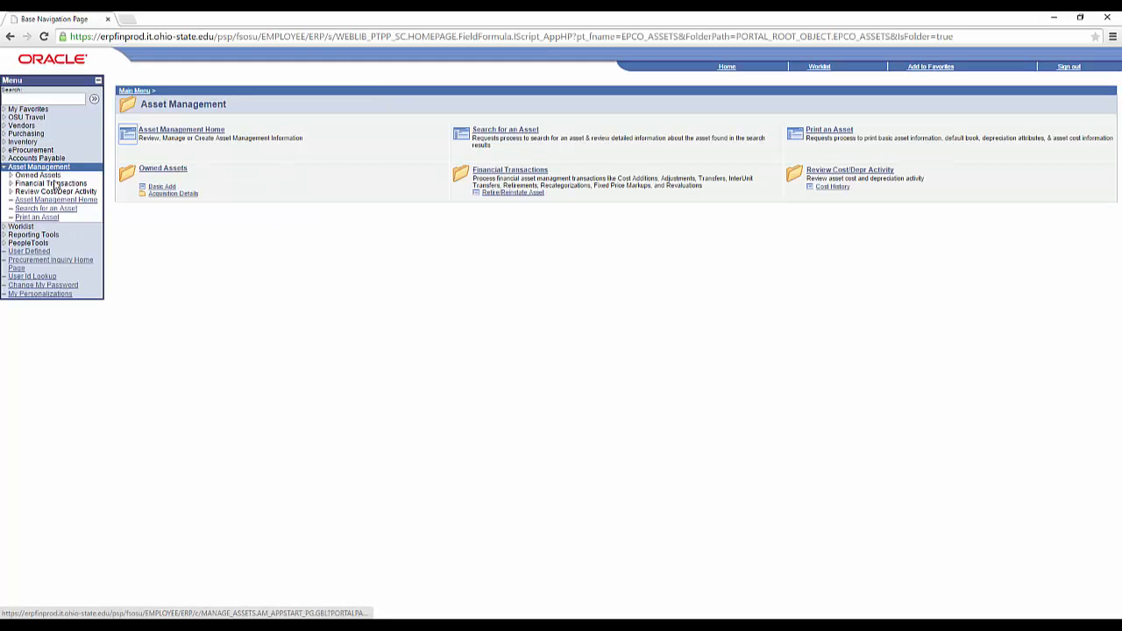
click(39, 176)
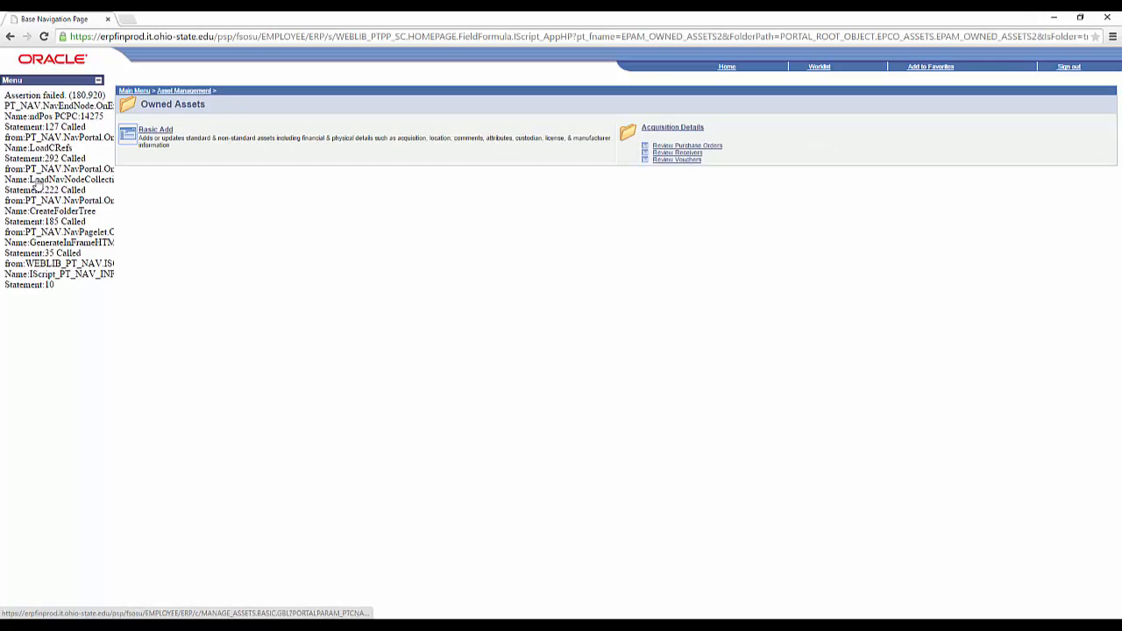
click(156, 130)
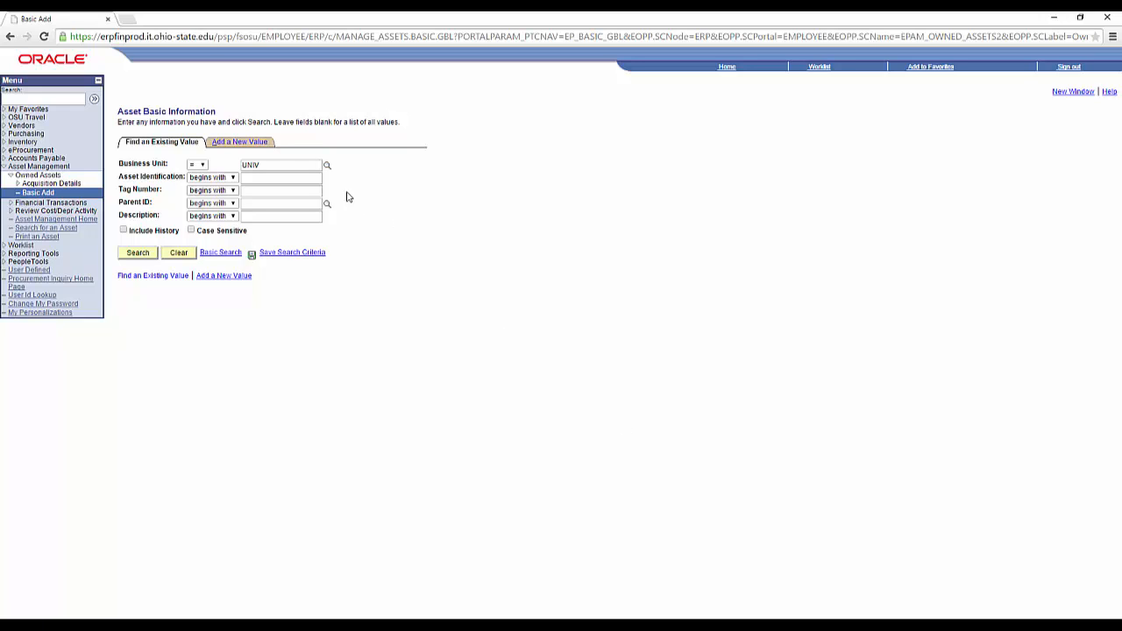
click(237, 144)
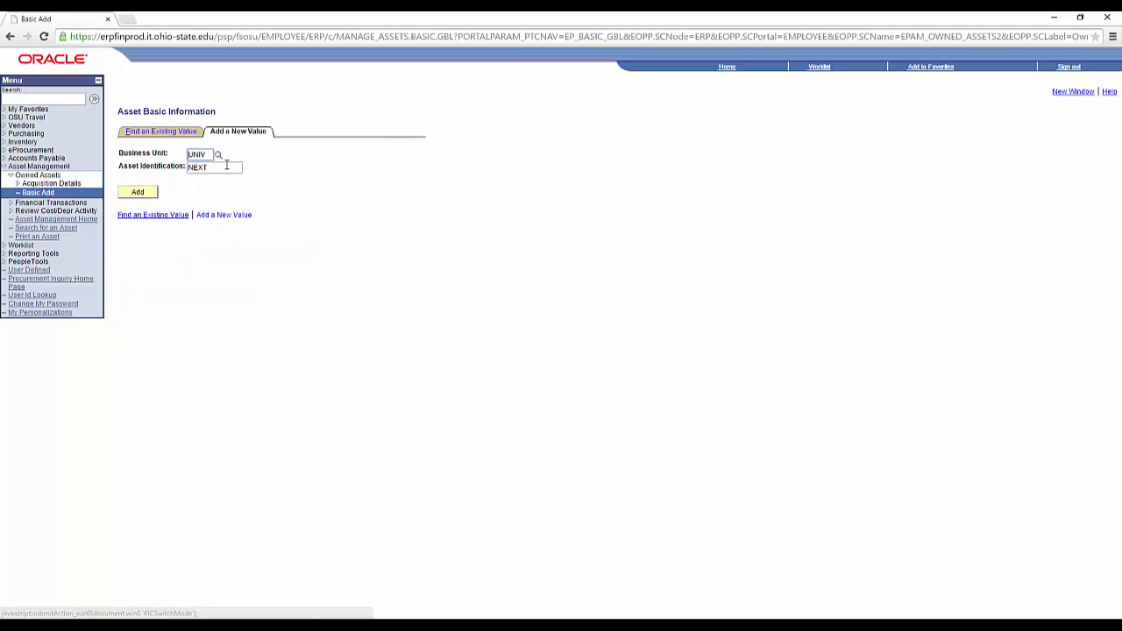
Add new asset NEXT under business unit UNIV.
click(137, 191)
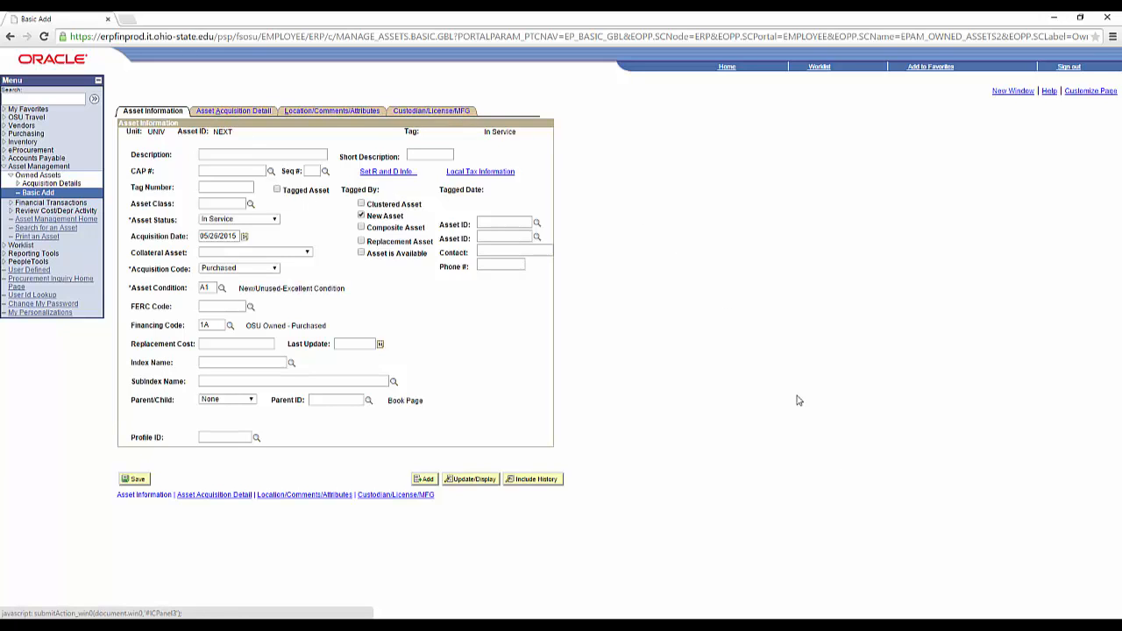
Enter description 'Tablet, iPad Air 2' and copy it into the Asset Acquisition Detail tab.
click(279, 156)
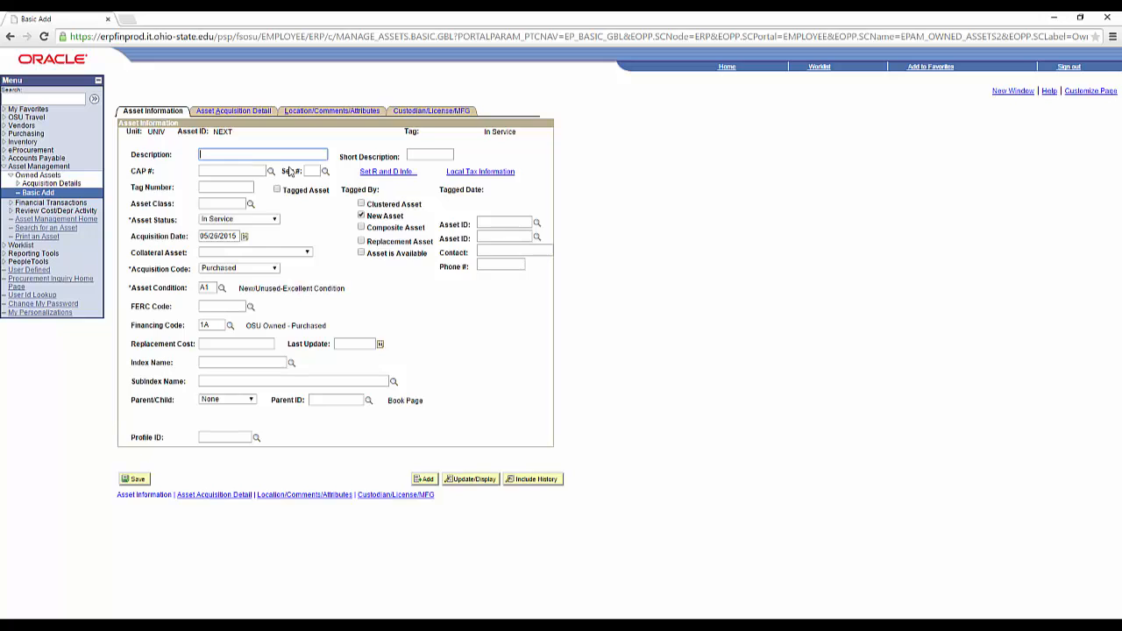
text(Tablet, iPad Air 2)
drag(259, 156, 198, 156)
key(ctrl+c)
click(230, 112)
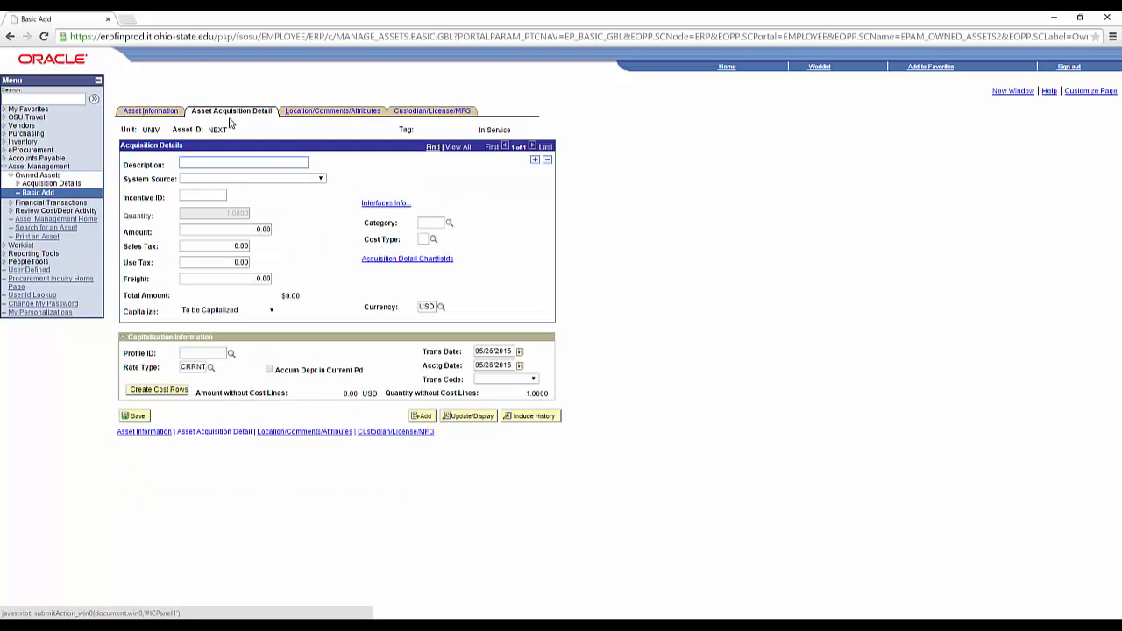
key(ctrl+v)
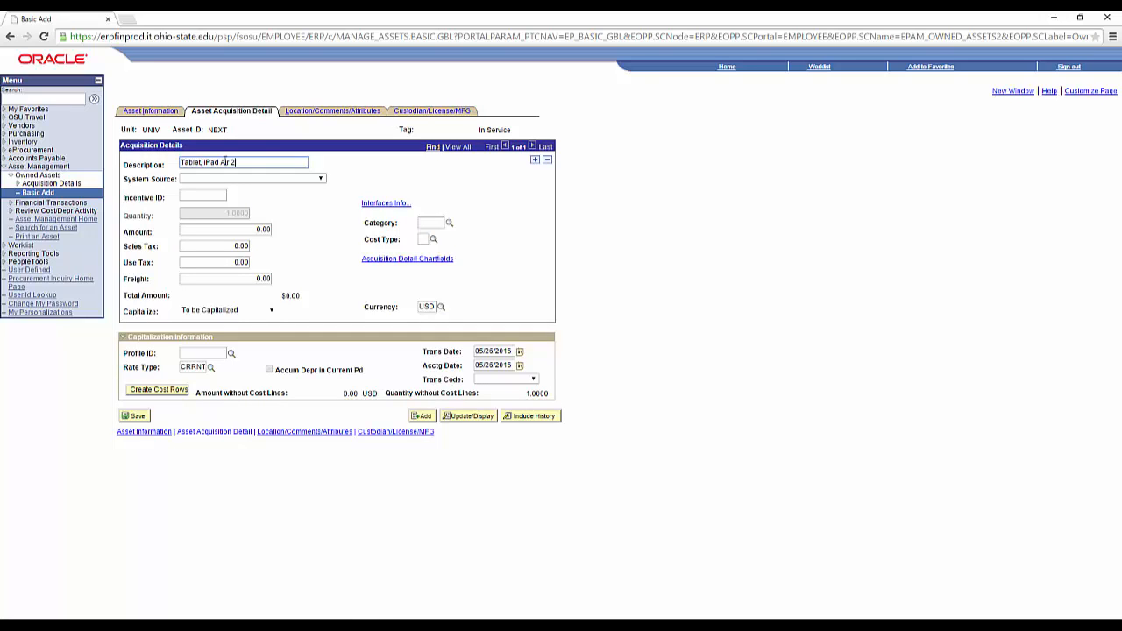
click(154, 113)
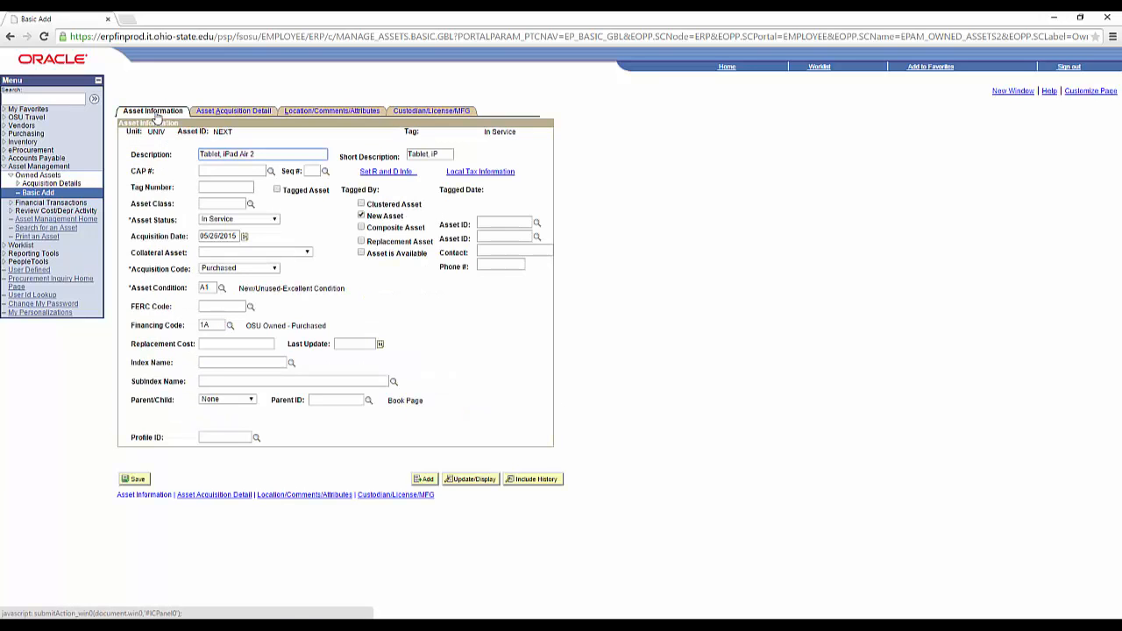
Enter tag number NC161364 and profile ID COMPE-NC on Asset Information.
click(223, 186)
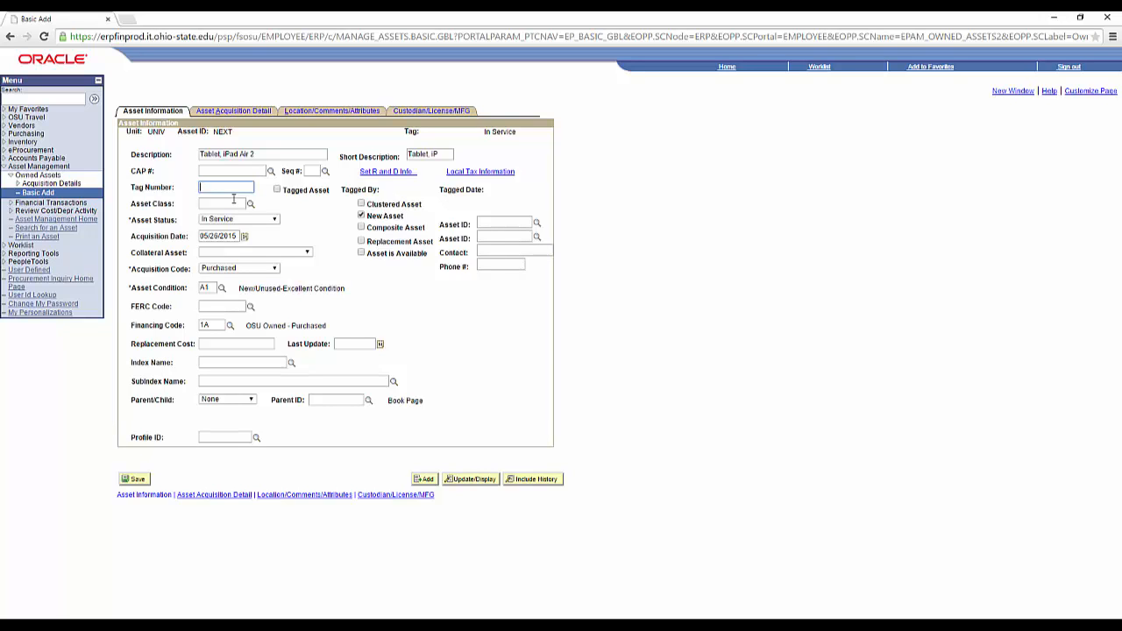
text(NC161364)
click(230, 437)
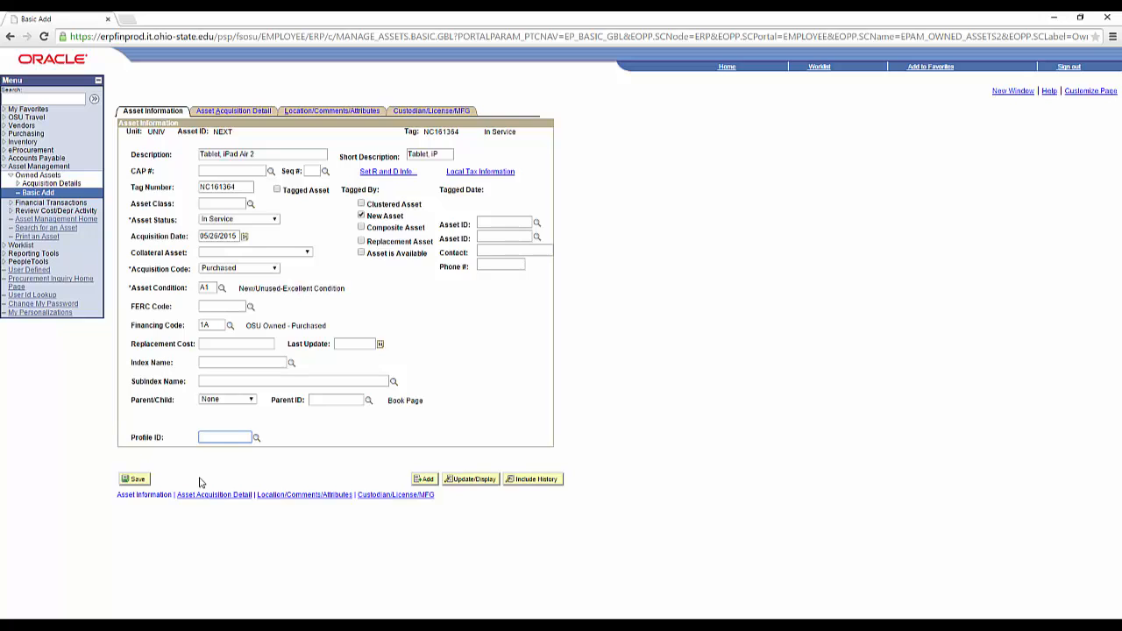
text(COMPE-NC)
Select profile COMPE-NC (Computer Equip. & Peripherals) from the Profile ID lookup results.
click(256, 437)
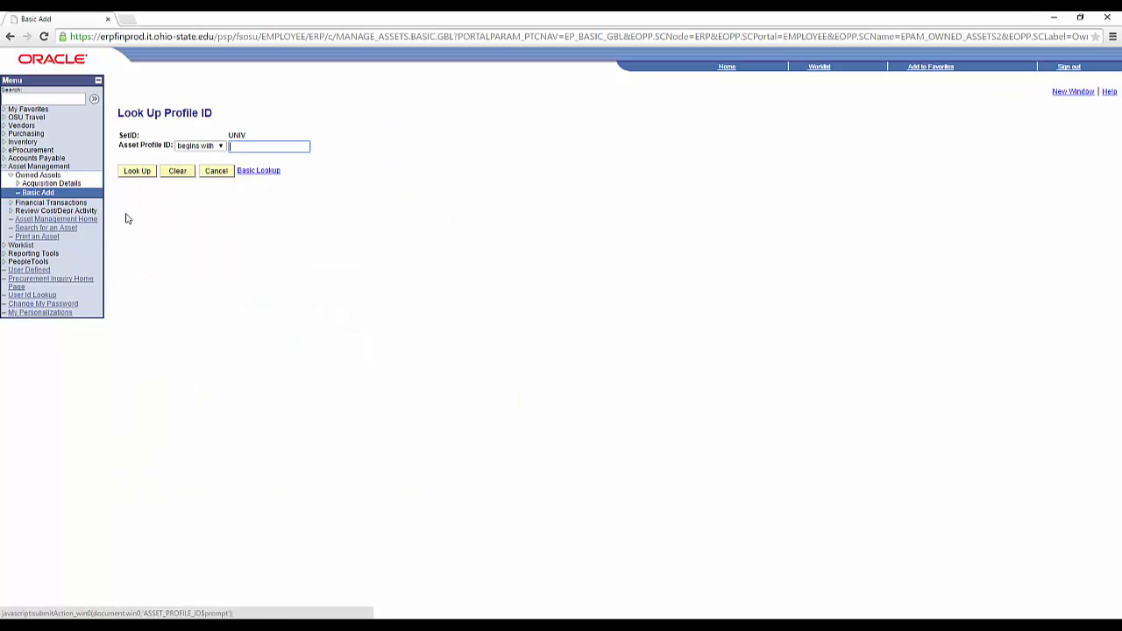
click(137, 170)
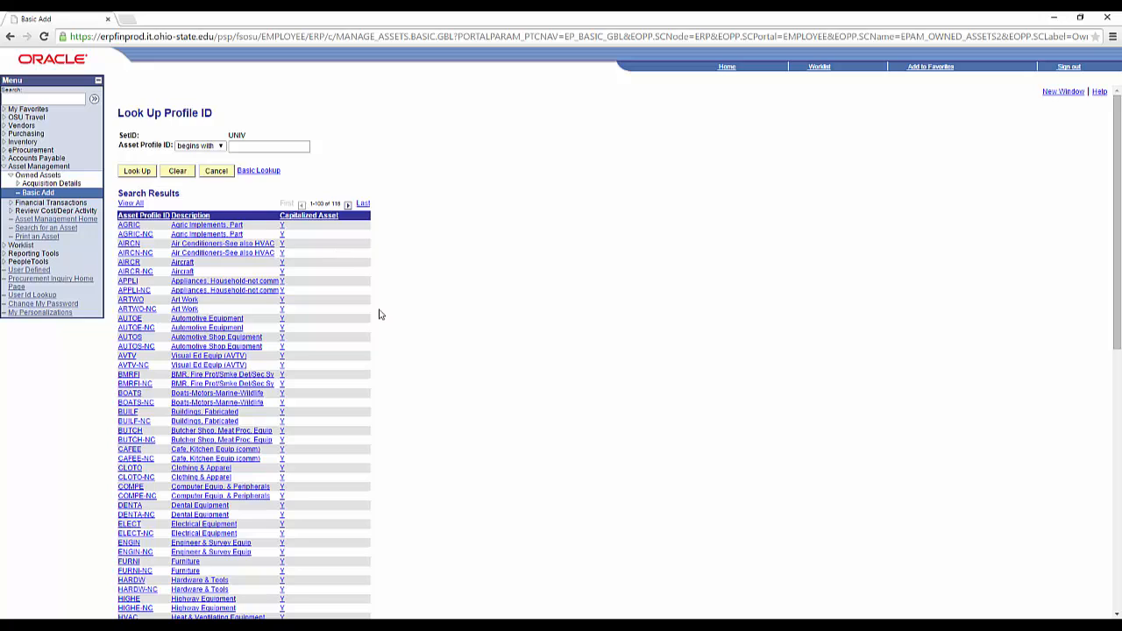
click(148, 497)
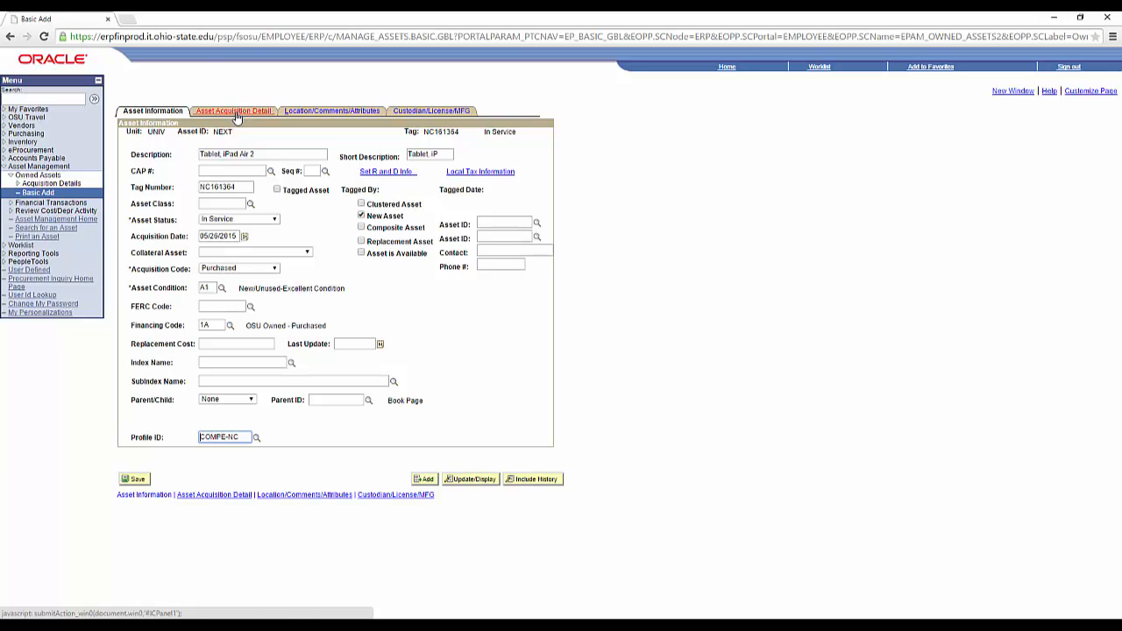
Set the acquisition system source to AM Online Entry Panel and the amount to 559.00.
click(234, 117)
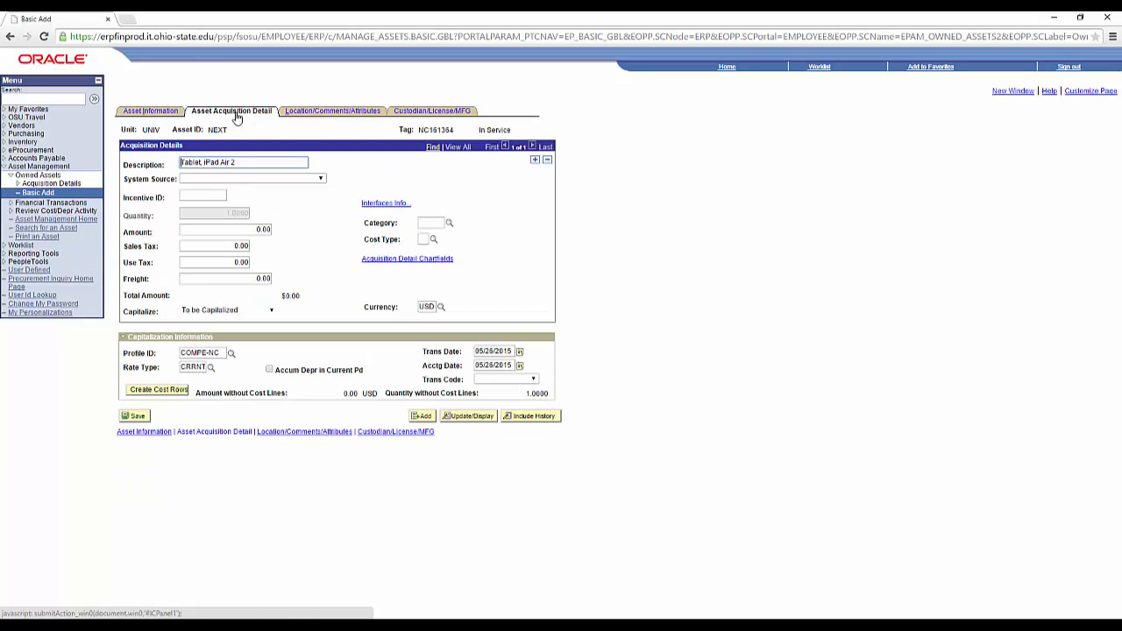
click(321, 180)
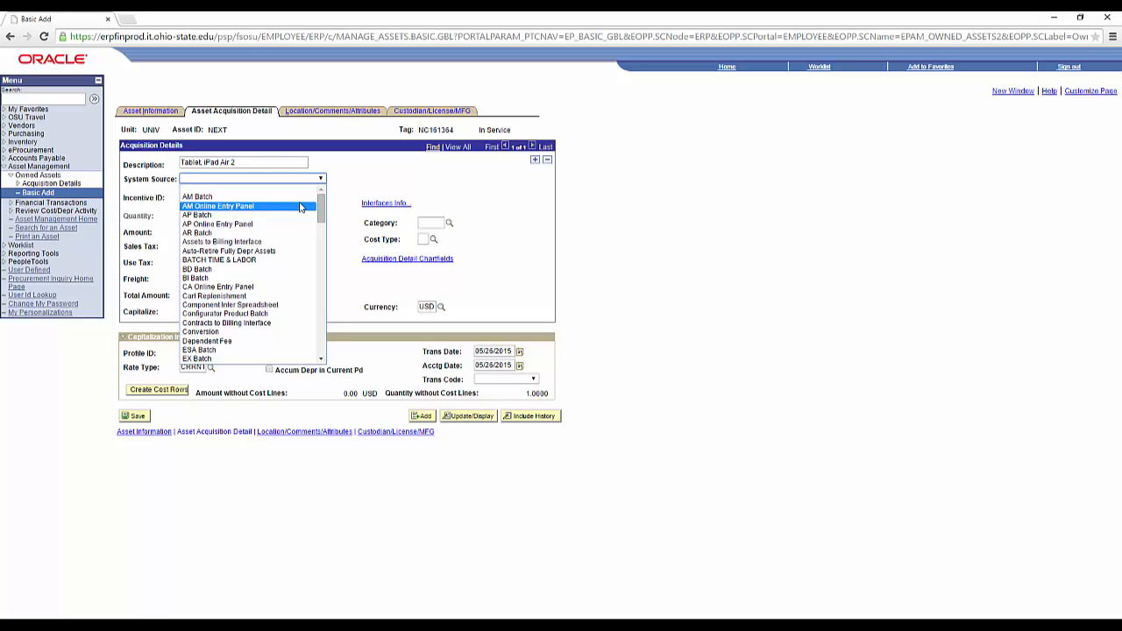
click(300, 206)
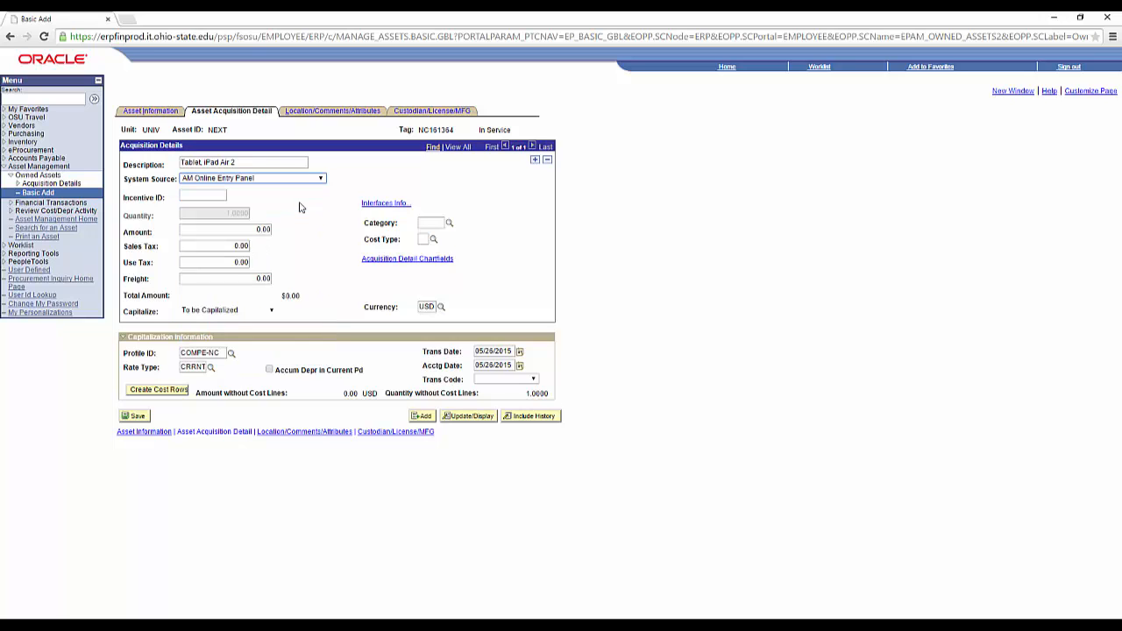
double_click(261, 228)
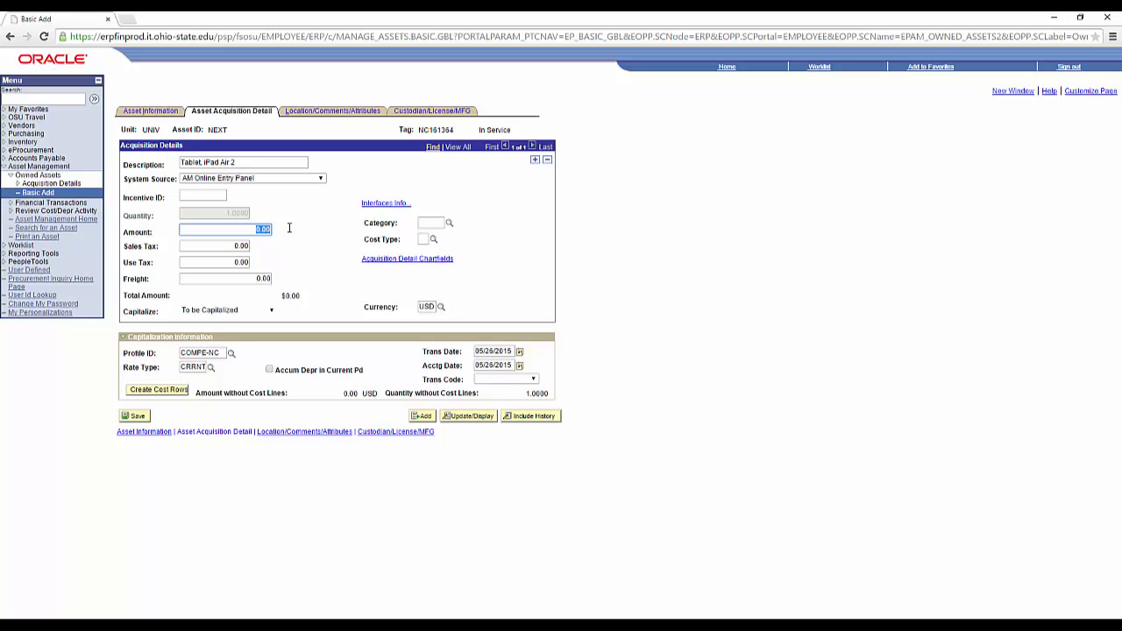
click(779, 402)
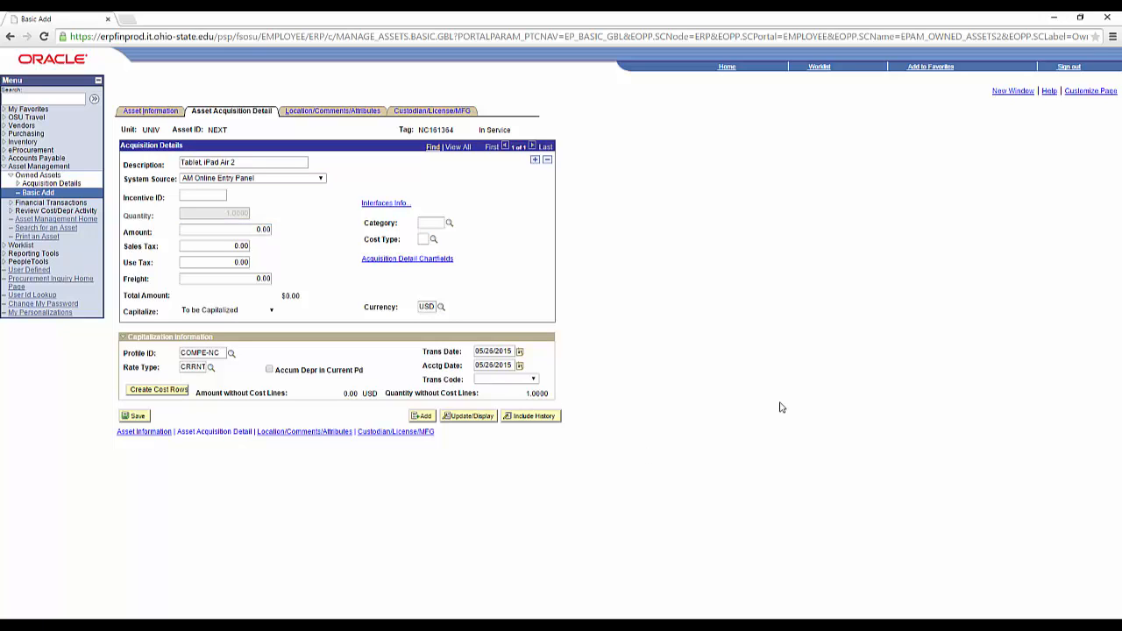
double_click(261, 229)
text(559.00)
click(386, 205)
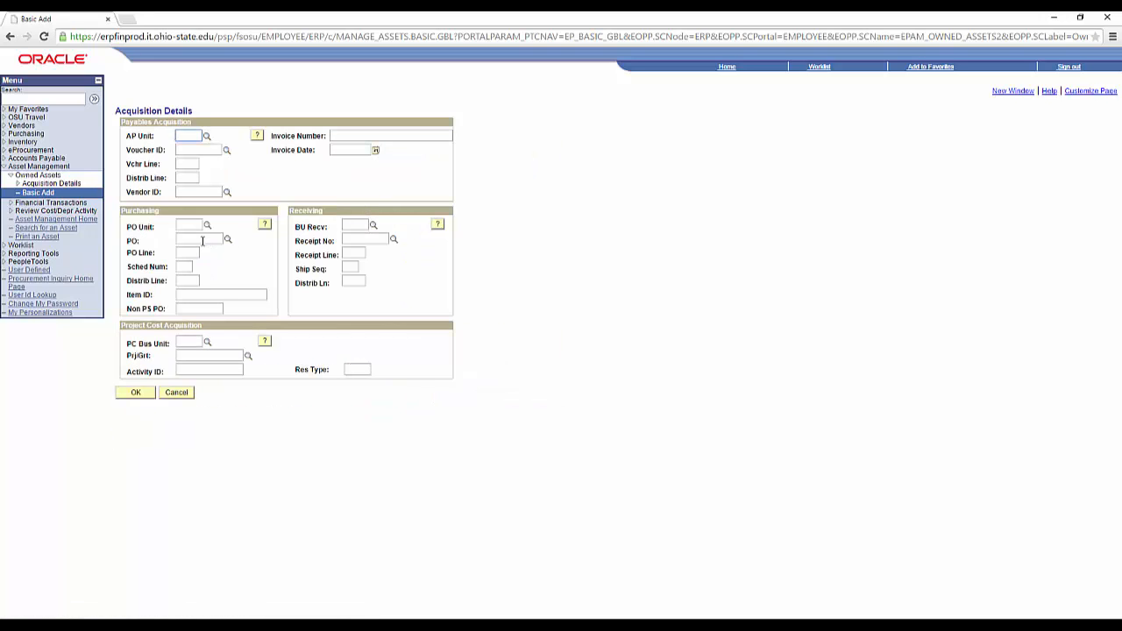
Record PO Unit UNIV and a pasted non-PeopleSoft PO number, then confirm the acquisition details.
click(202, 239)
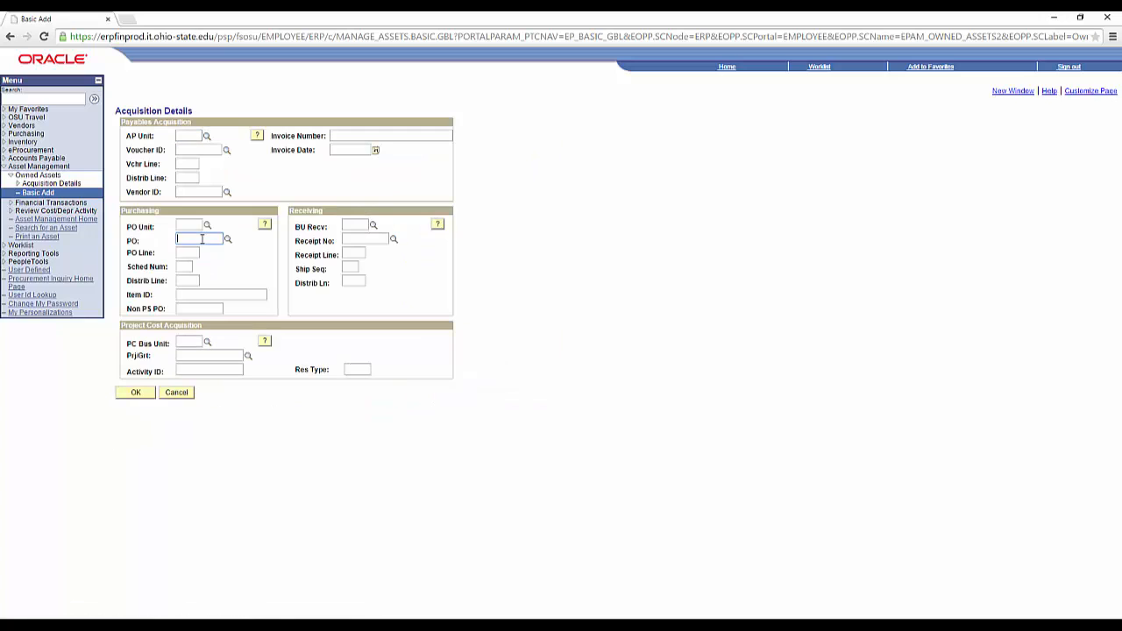
click(205, 309)
text(PR2120544)
click(189, 223)
text(UNIV)
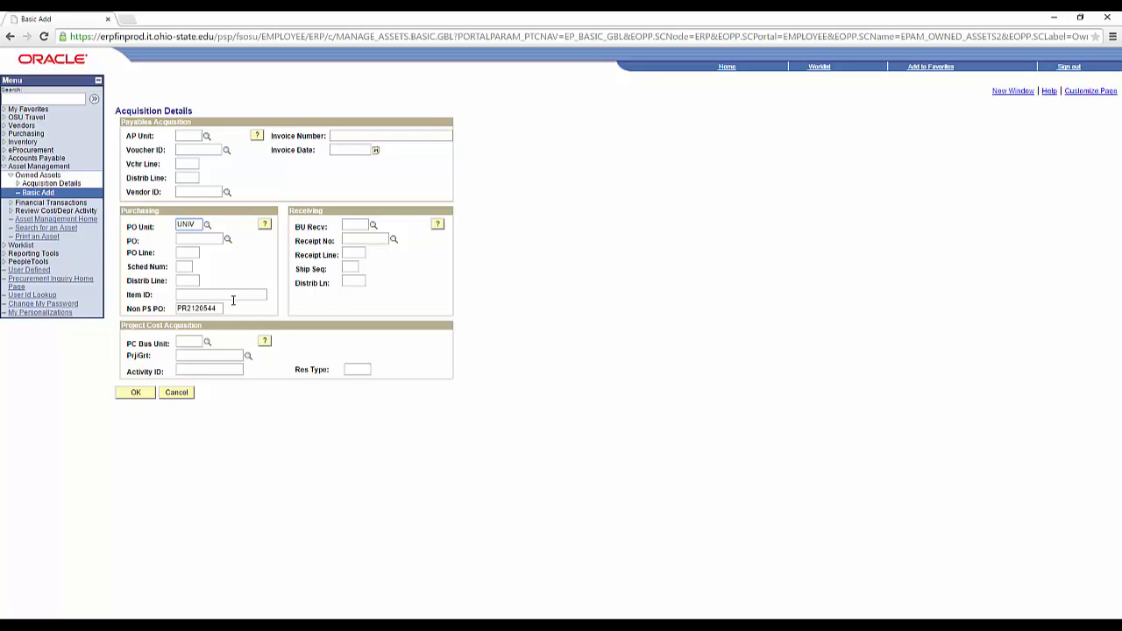
click(136, 393)
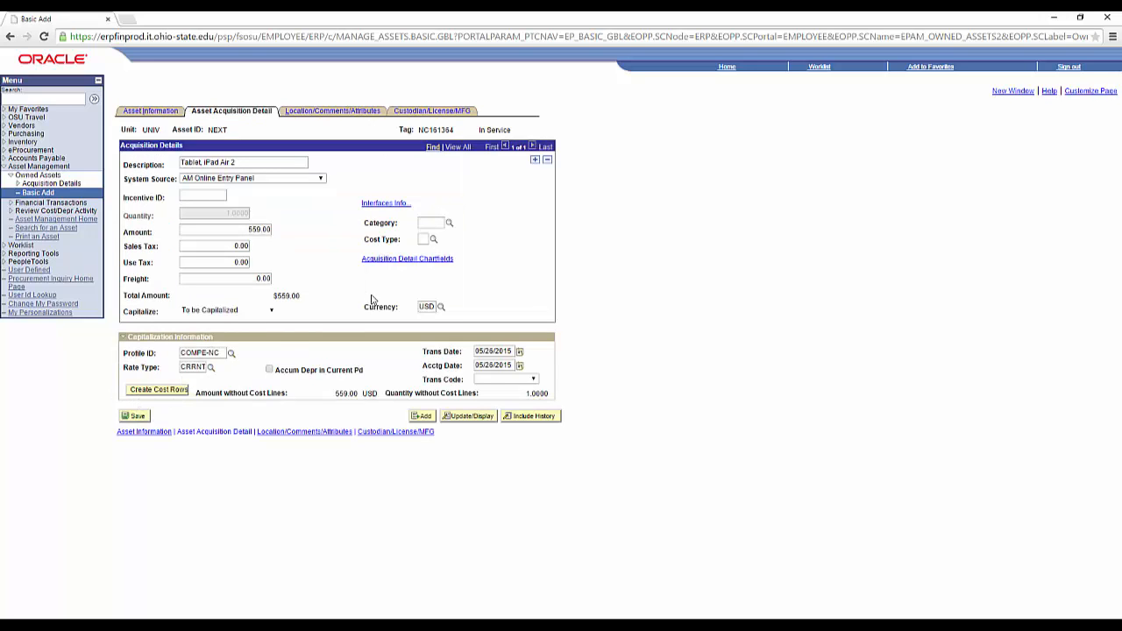
Set acquisition chartfields Org 19000, Fund 011000 and Prog 16590.
click(404, 260)
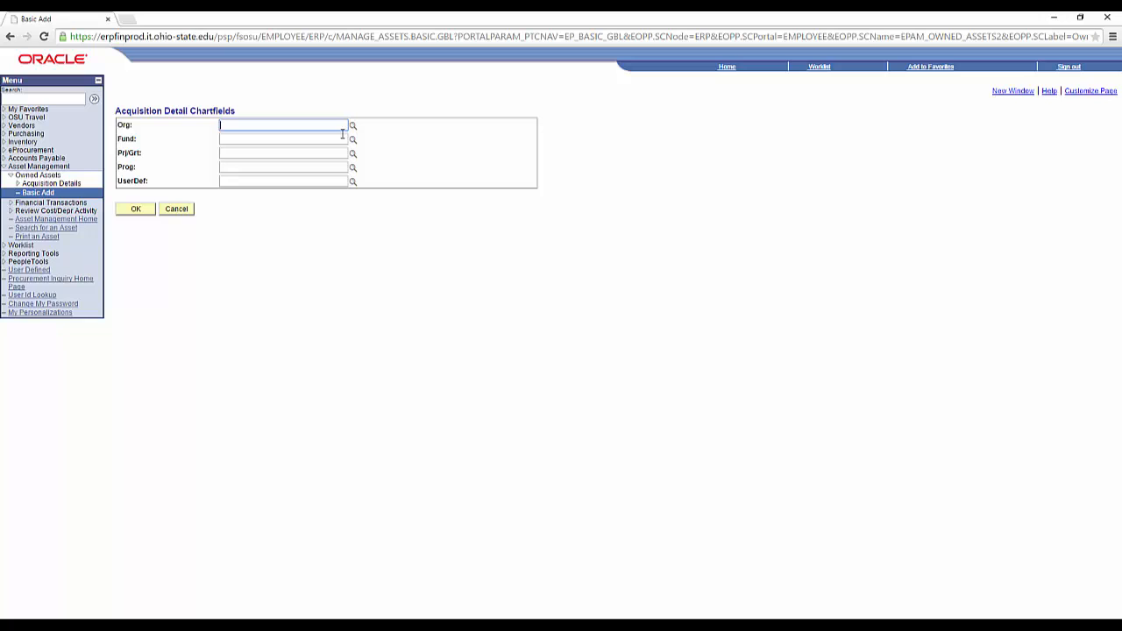
text(19000)
key(Tab)
text(011000)
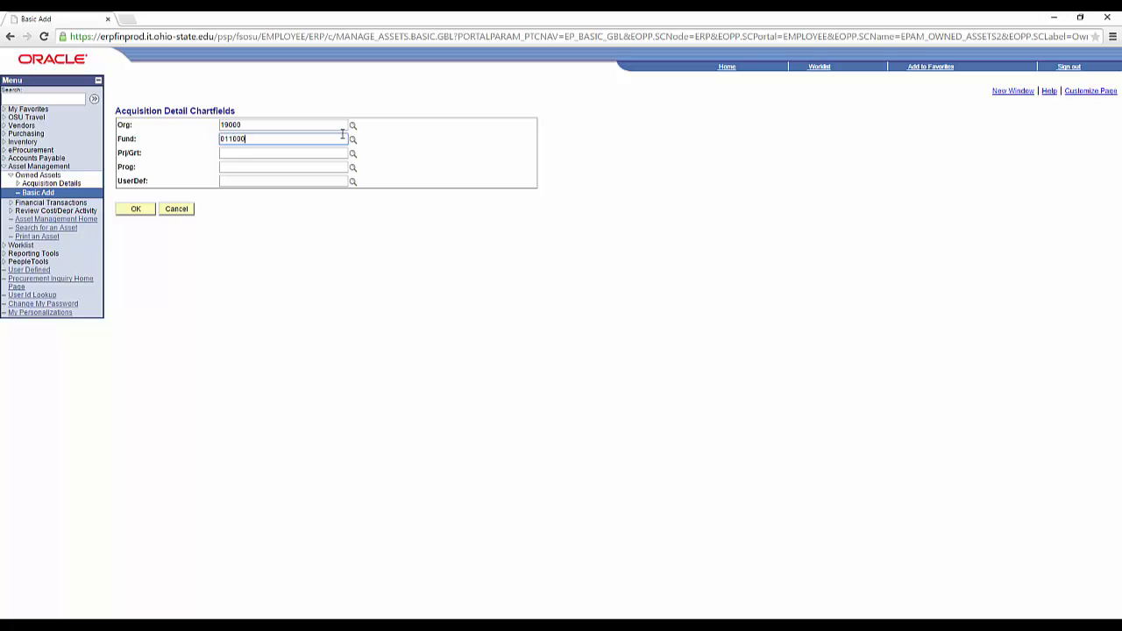
key(Tab)
key(Tab)
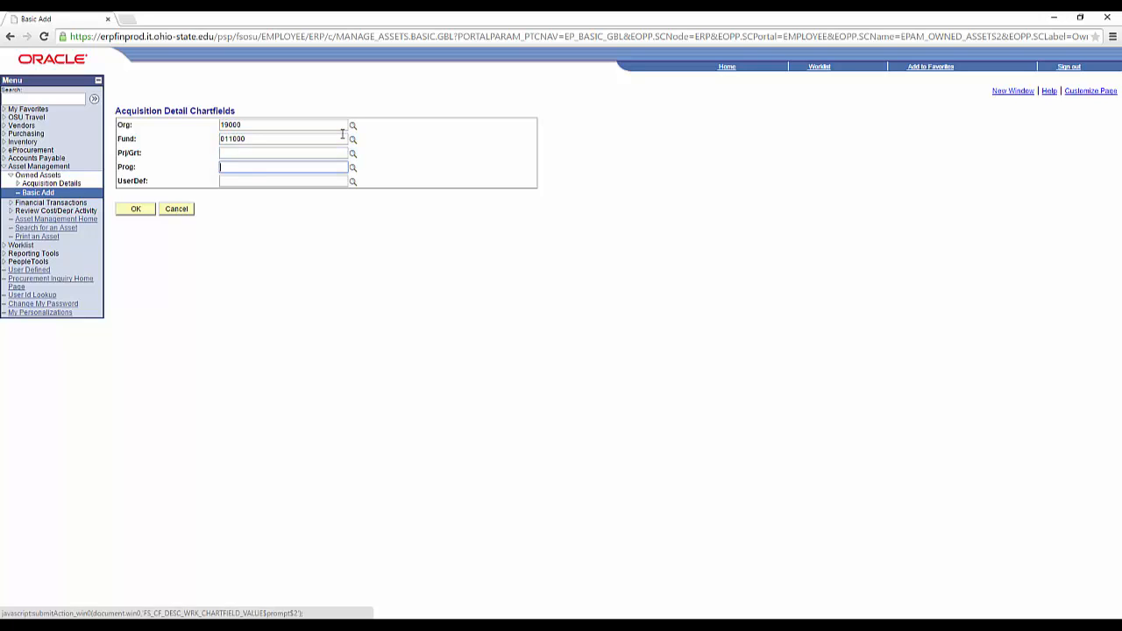
text(16590)
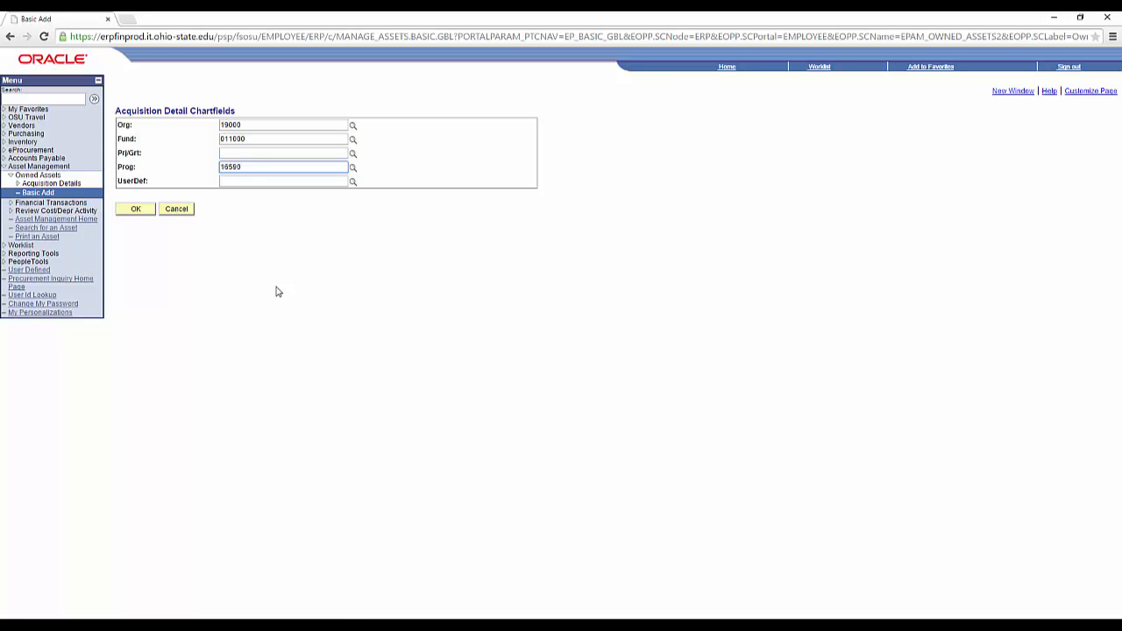
click(136, 212)
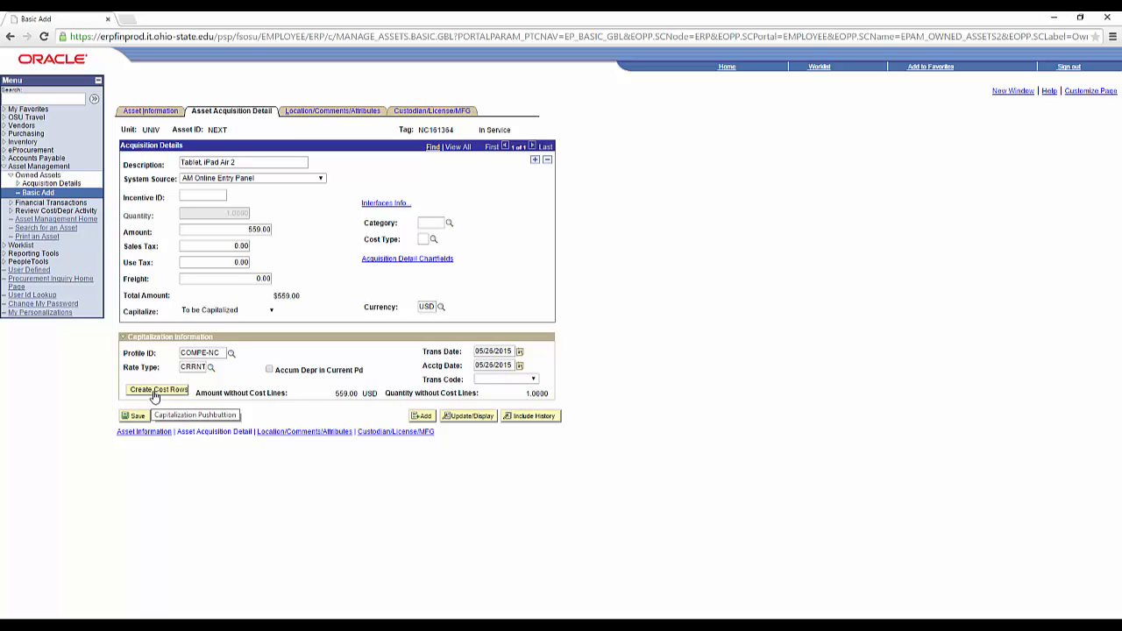
Create the NONCAPITAL cost row and set the location to 084-325R (Stillman Hall room 325R).
click(156, 390)
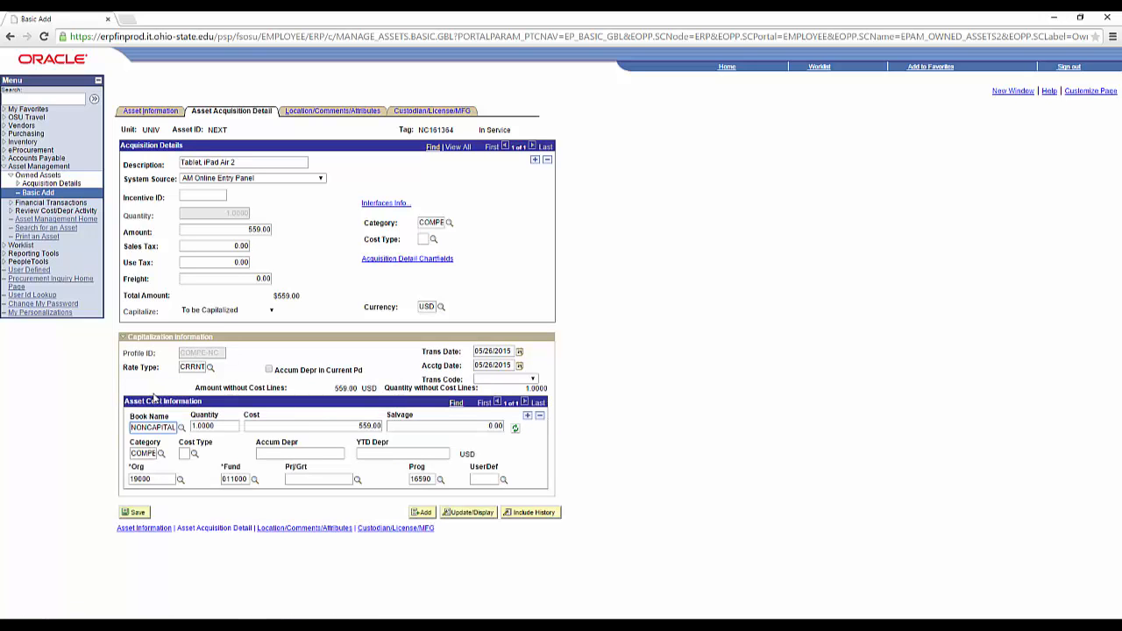
click(342, 117)
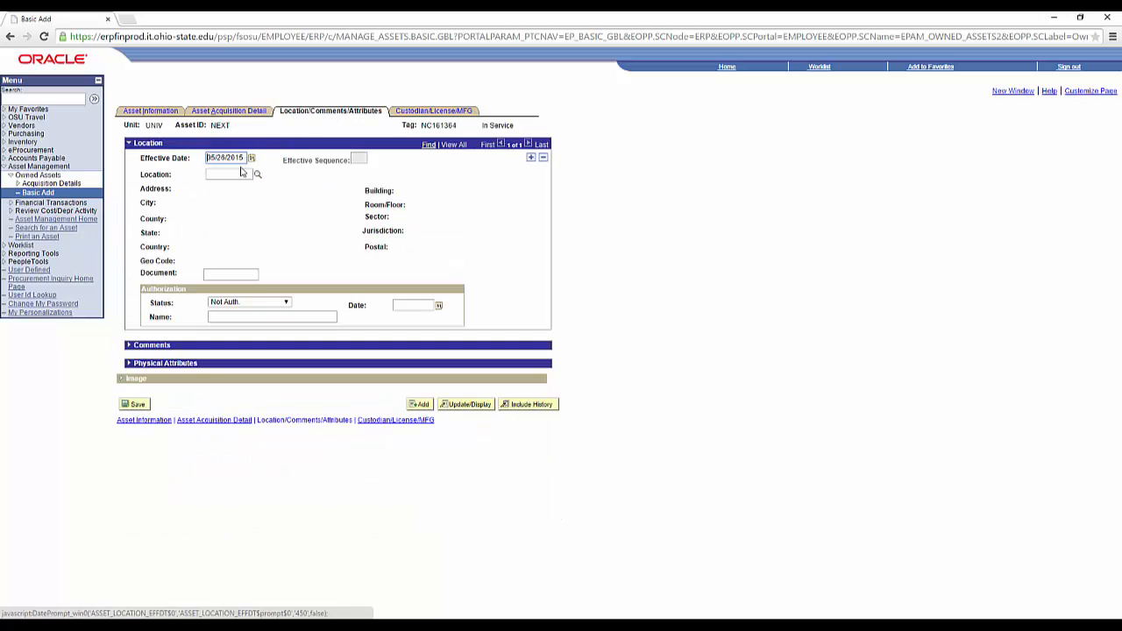
click(235, 173)
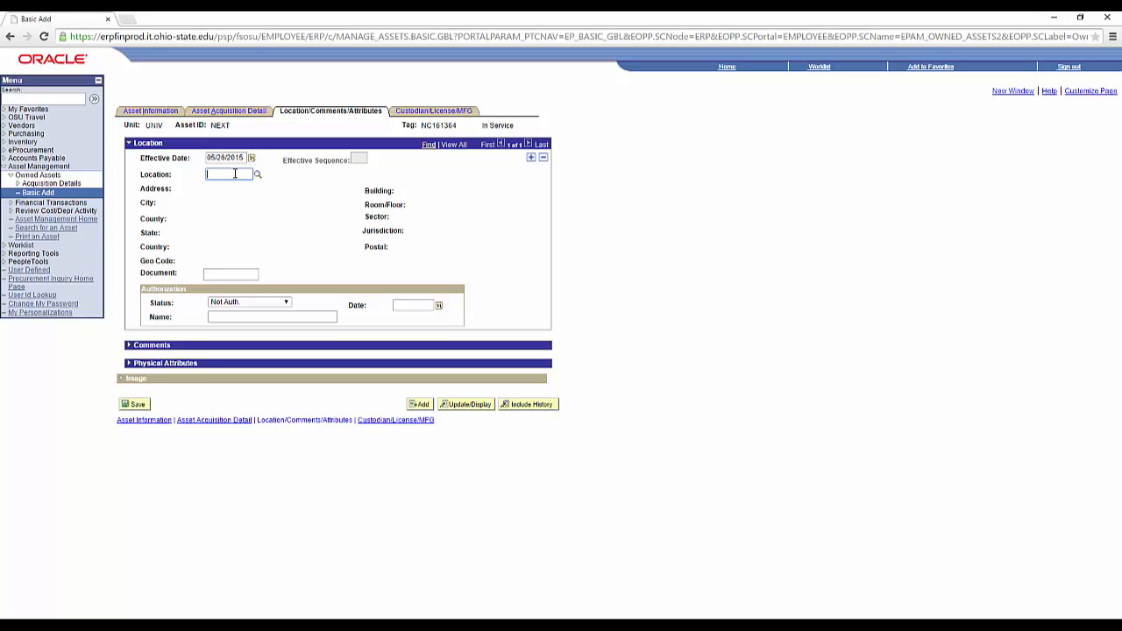
text(084)
text(-325)
text(0)
key(Tab)
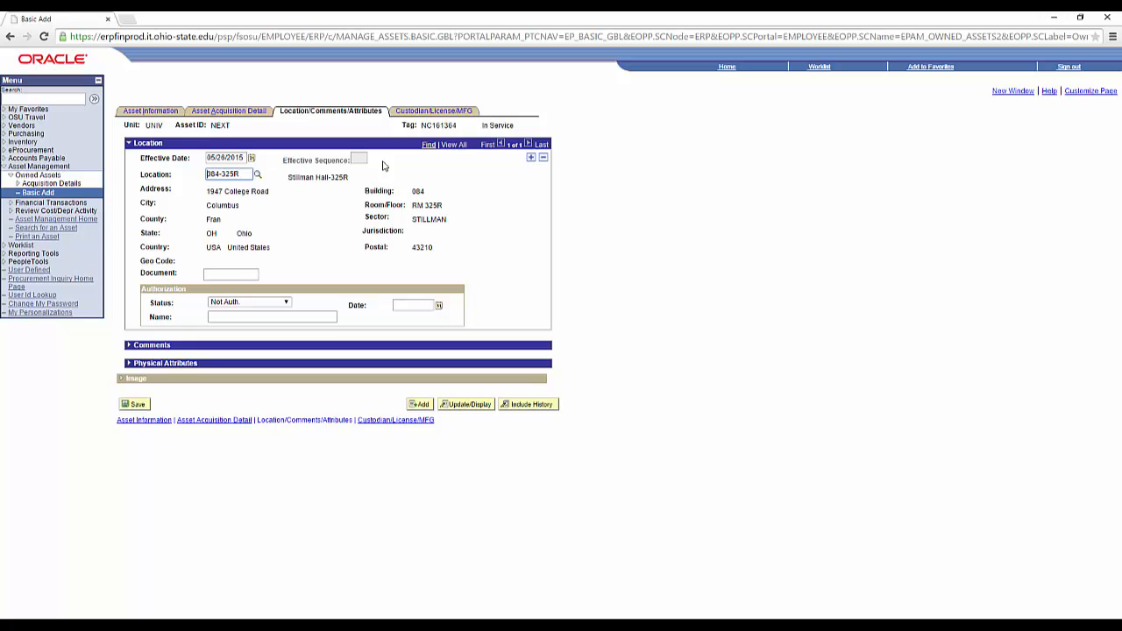
click(429, 112)
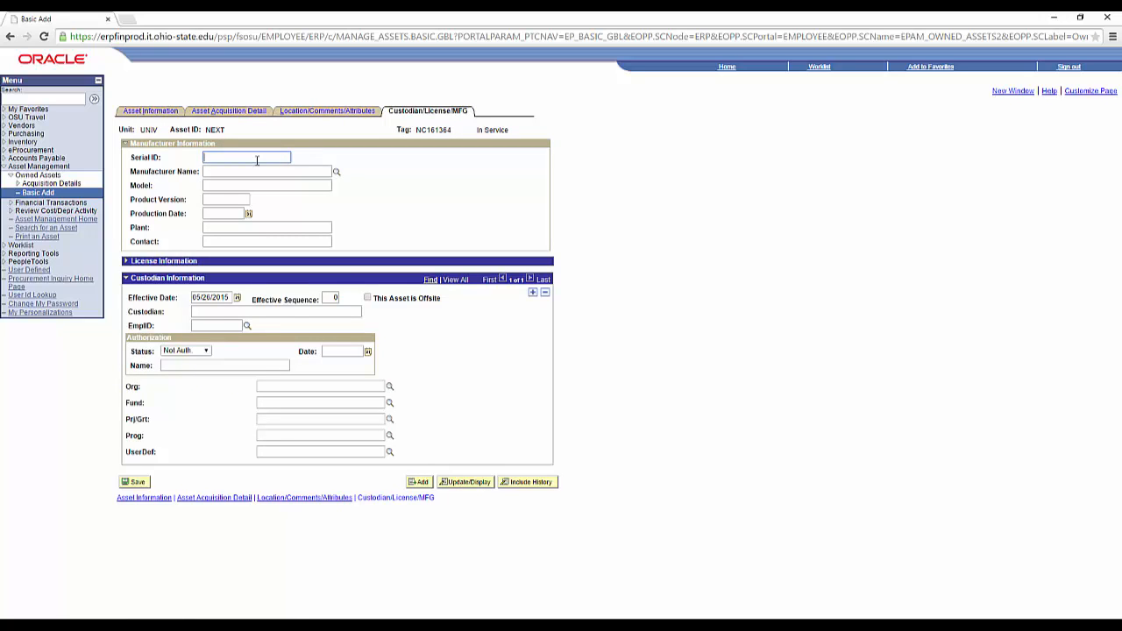
click(214, 157)
key(BackSpace)
Enter manufacturer Apple Computer, model iPad Air 2 and product version A1566.
click(277, 172)
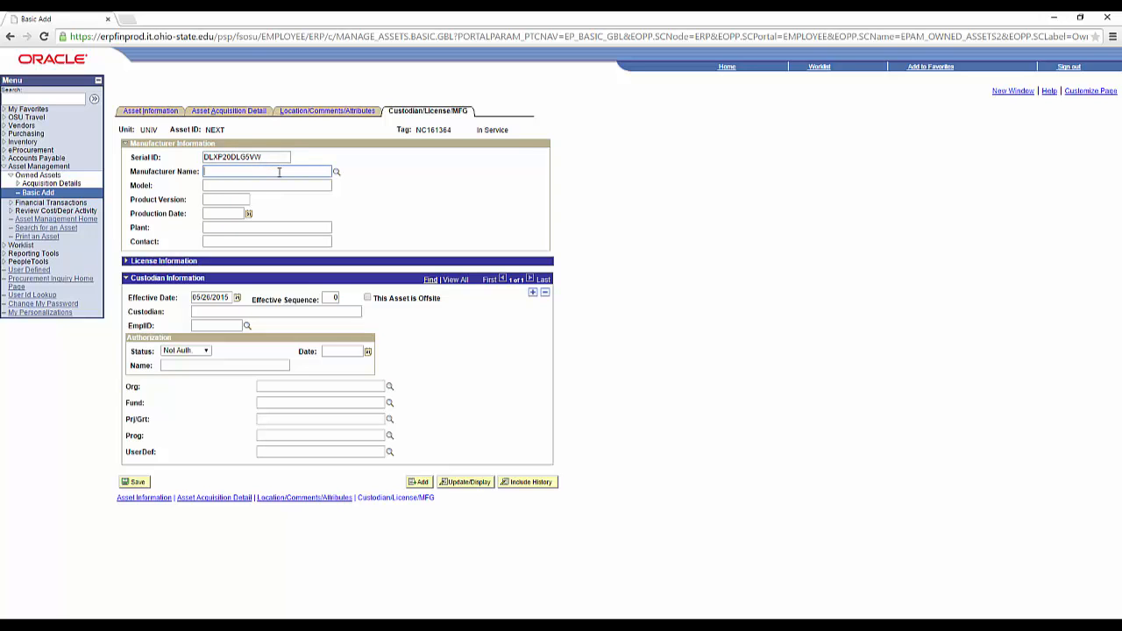
text(Apple Computer)
key(Tab)
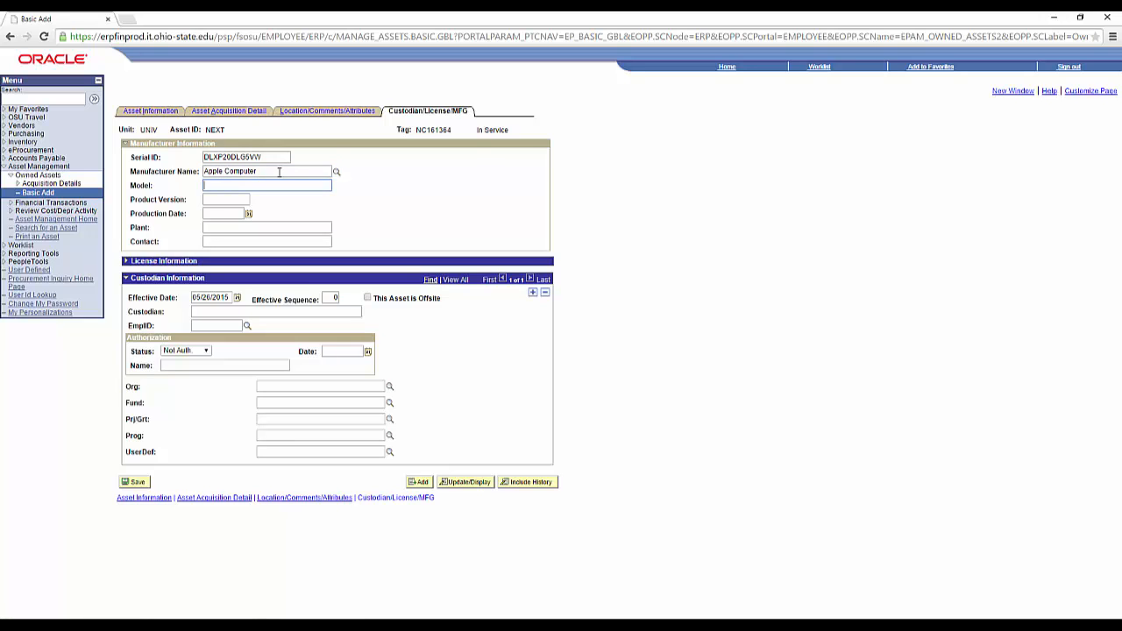
text(iPad Air 2)
key(Tab)
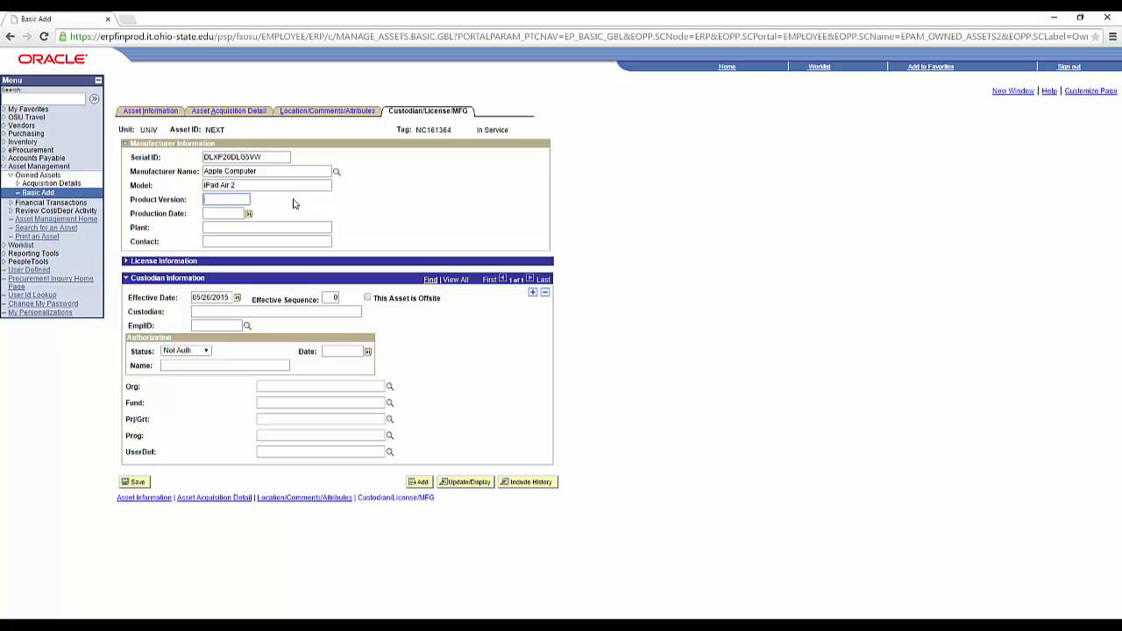
text(A1566)
click(225, 324)
click(247, 325)
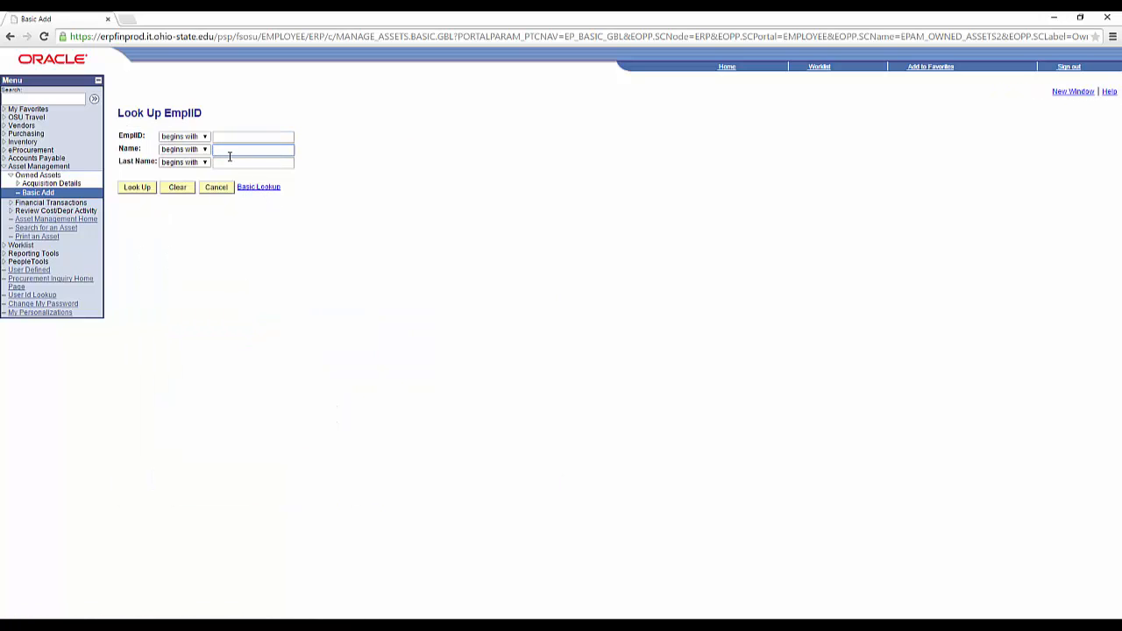
click(139, 191)
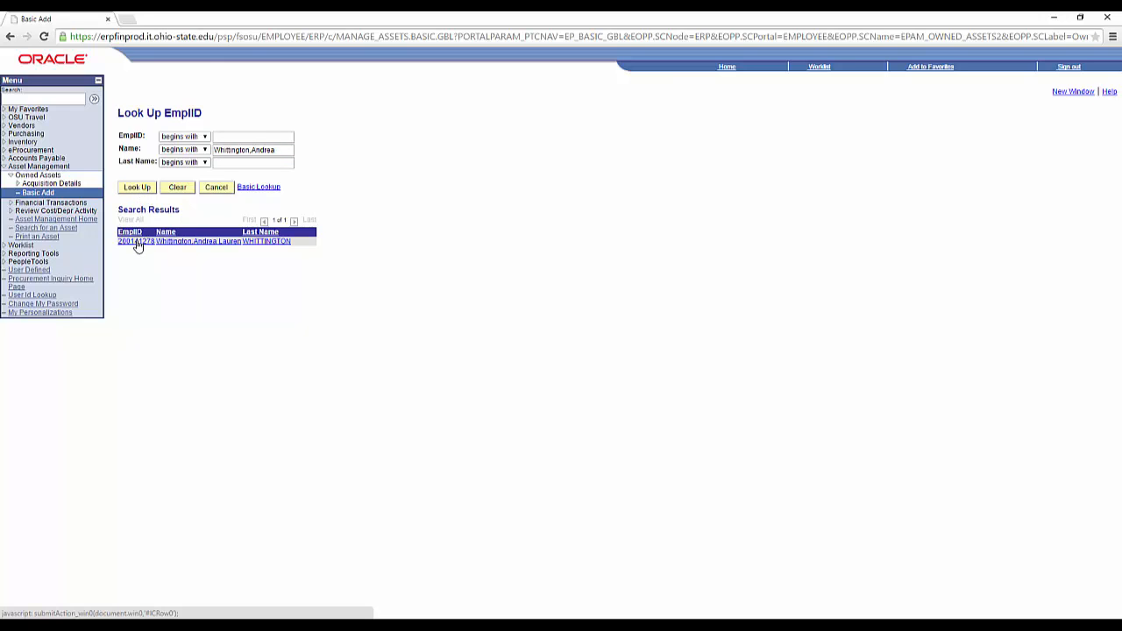
click(136, 241)
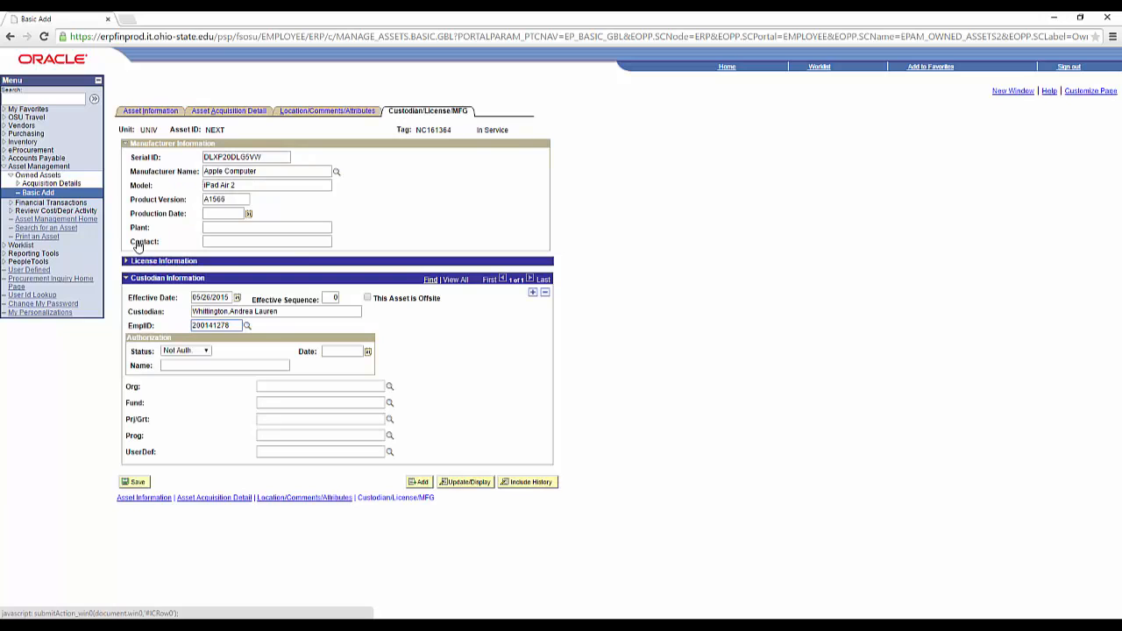
click(368, 299)
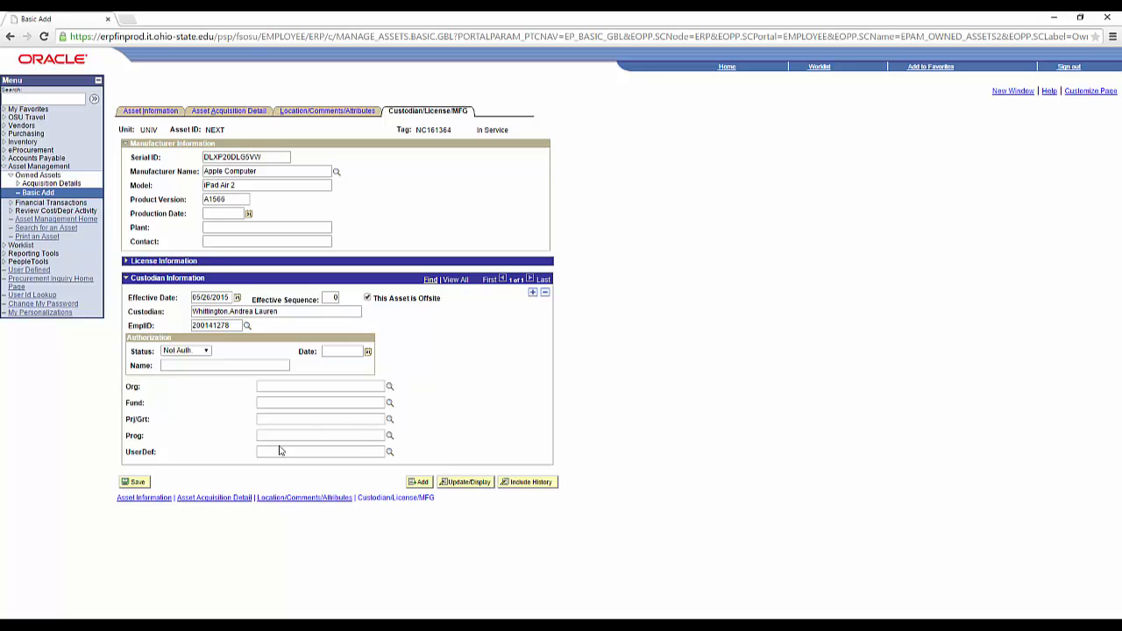
click(135, 484)
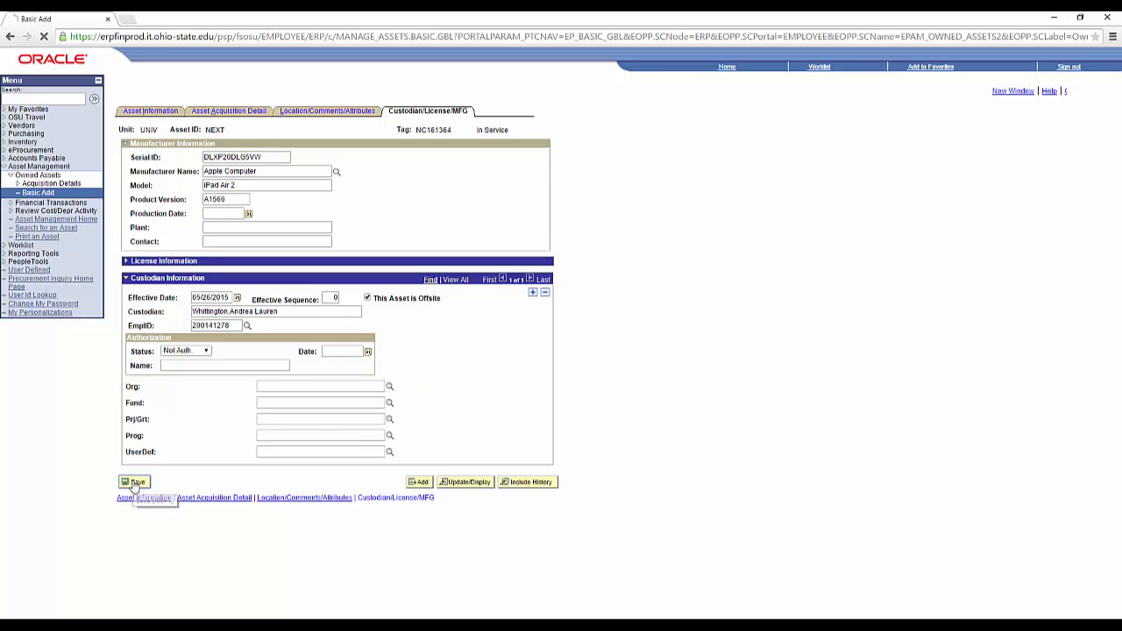